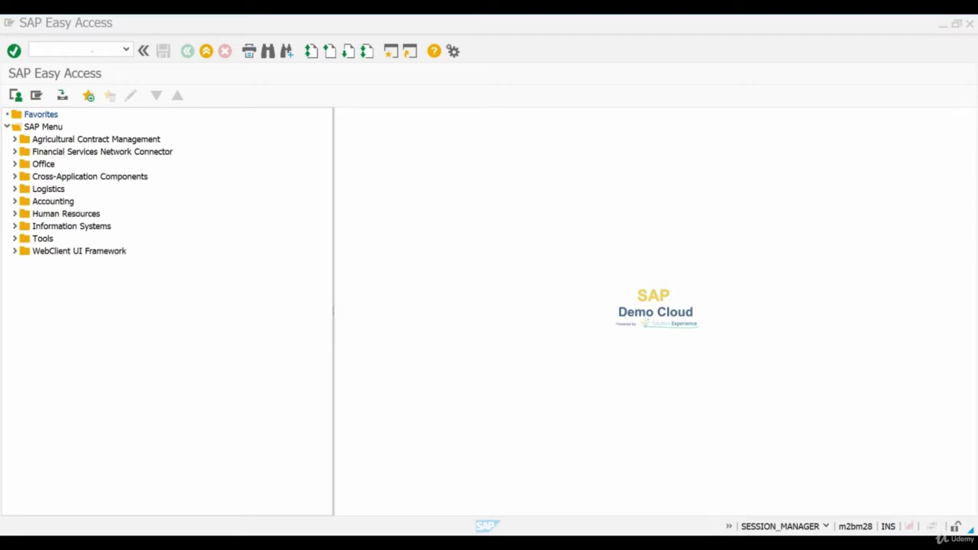
# Run transaction ckm3n and check the plant and period used in the RAW002 price analysis.
pyautogui.click(93, 50)
pyautogui.write('ckm3n')
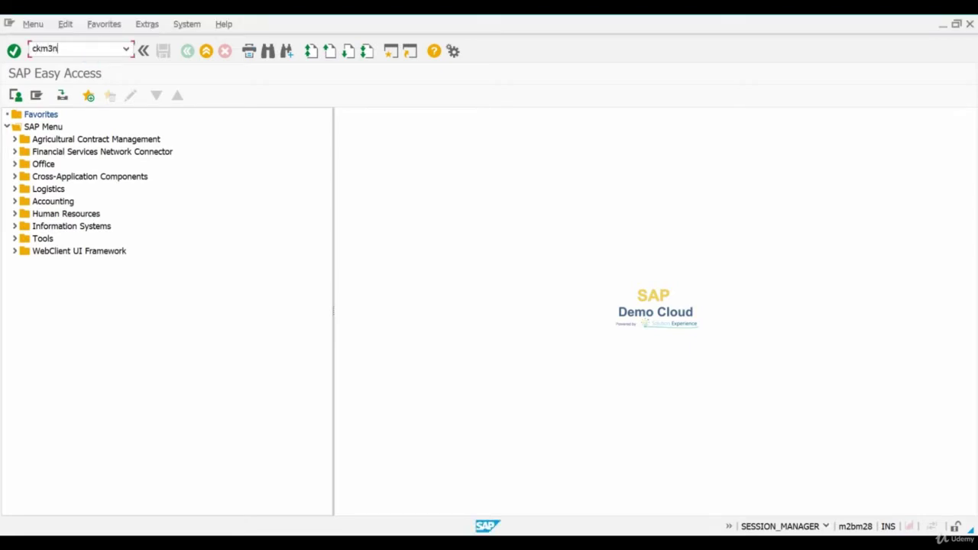
pyautogui.press('Return')
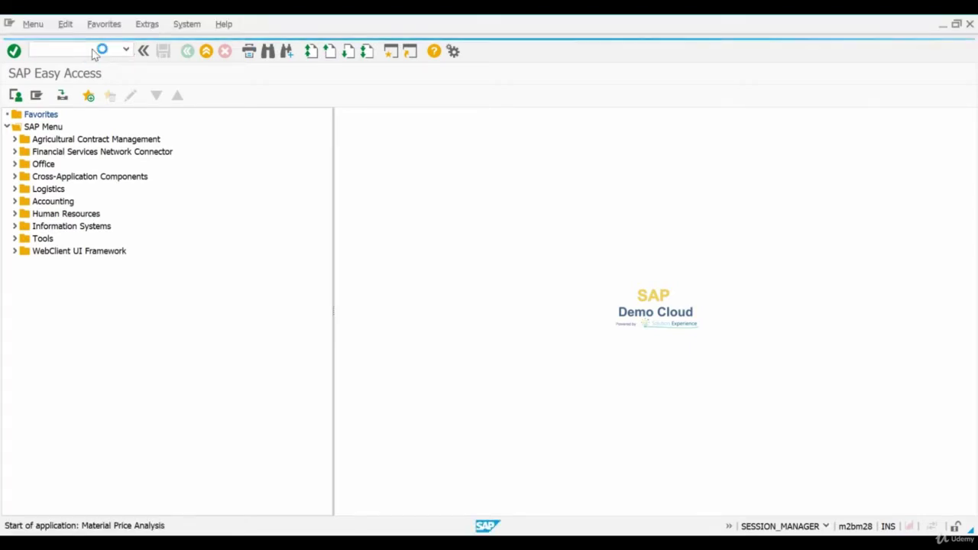
pyautogui.doubleClick(141, 134)
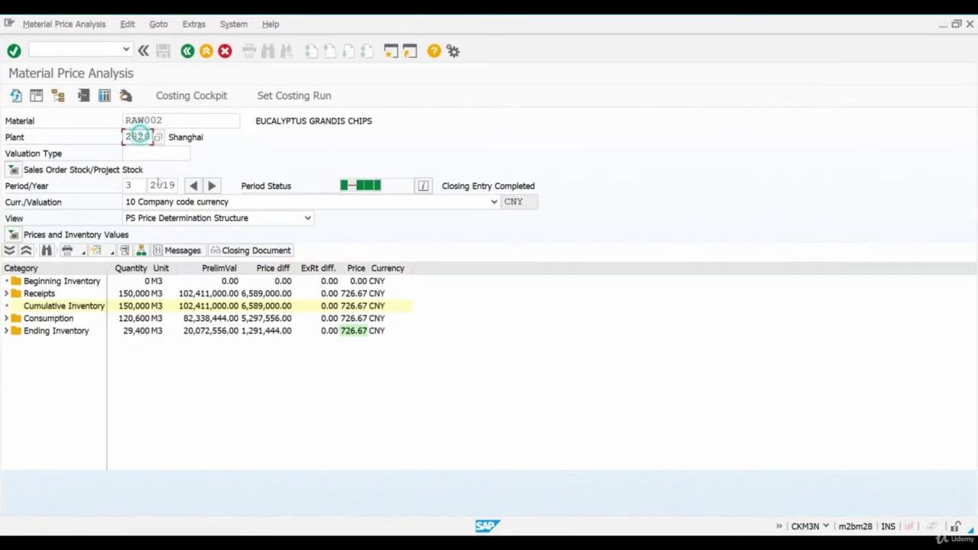
pyautogui.doubleClick(145, 184)
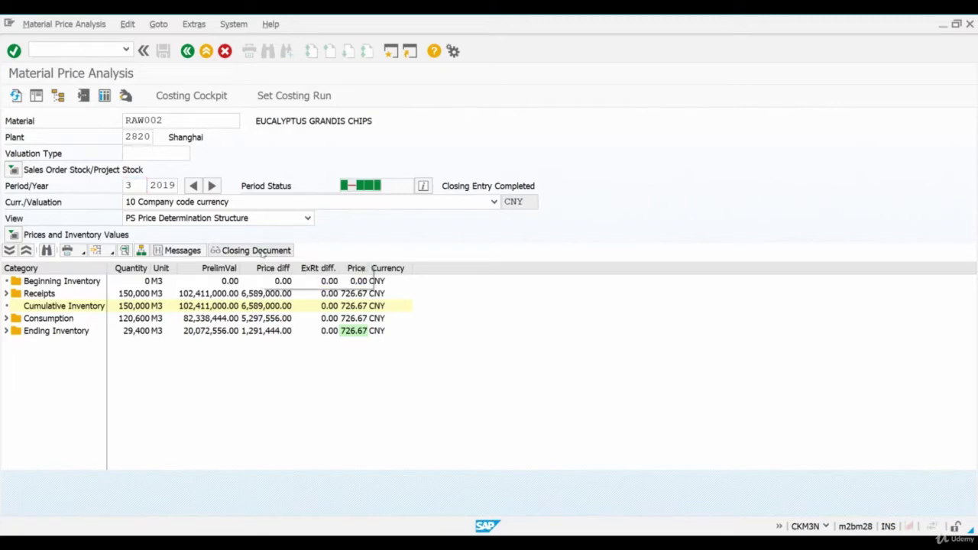
pyautogui.click(262, 255)
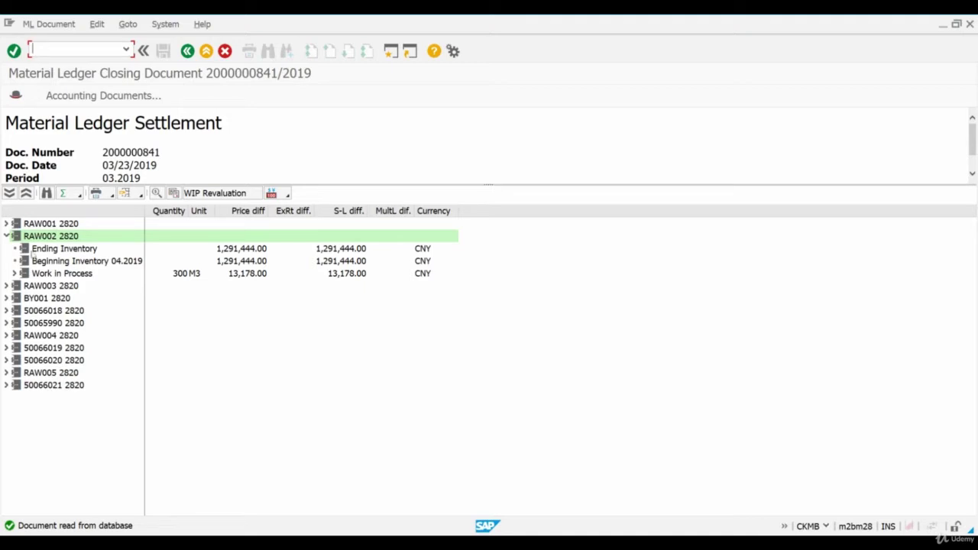
pyautogui.click(105, 98)
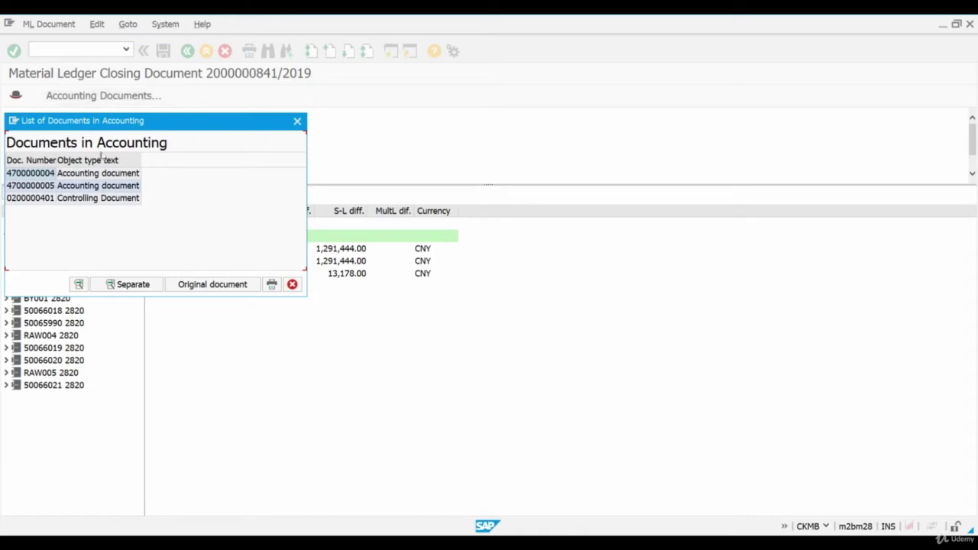
pyautogui.click(37, 173)
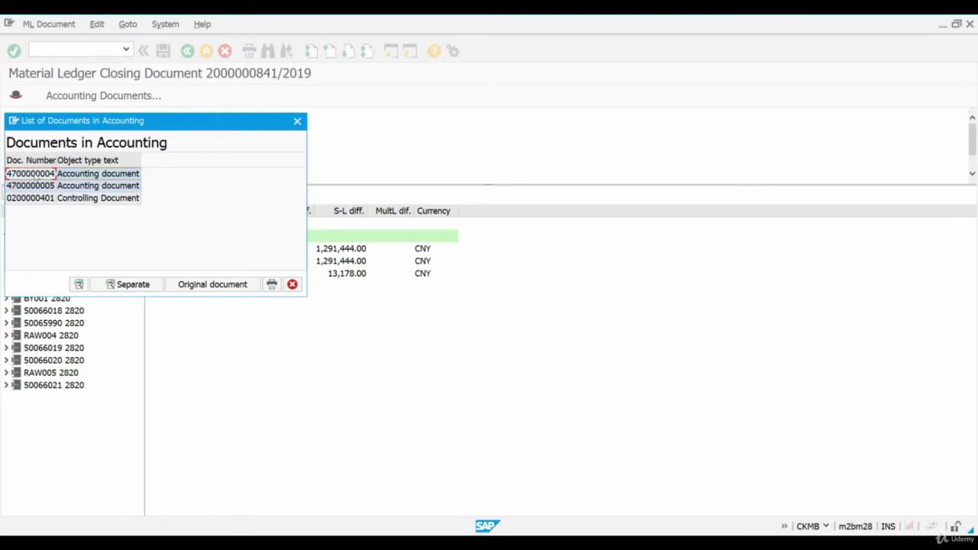
pyautogui.click(28, 187)
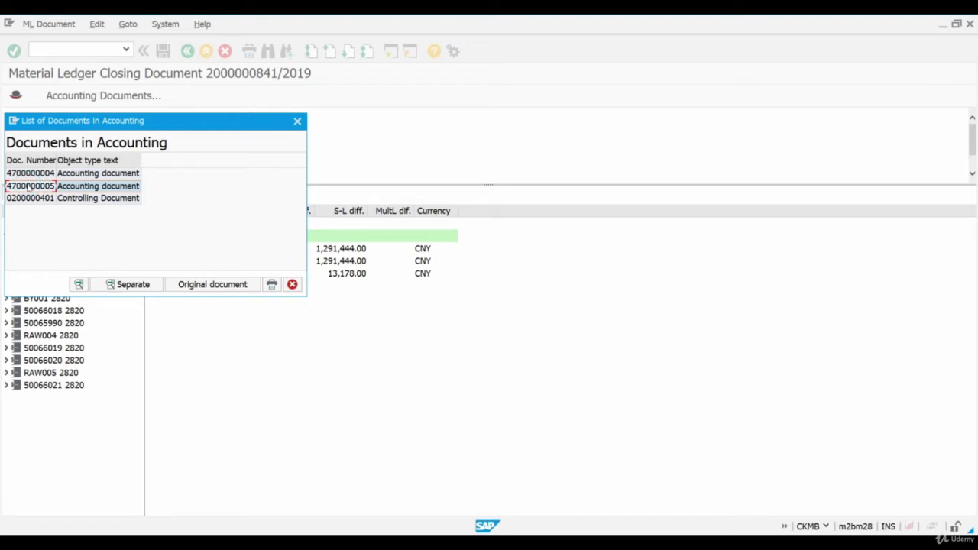
pyautogui.doubleClick(38, 173)
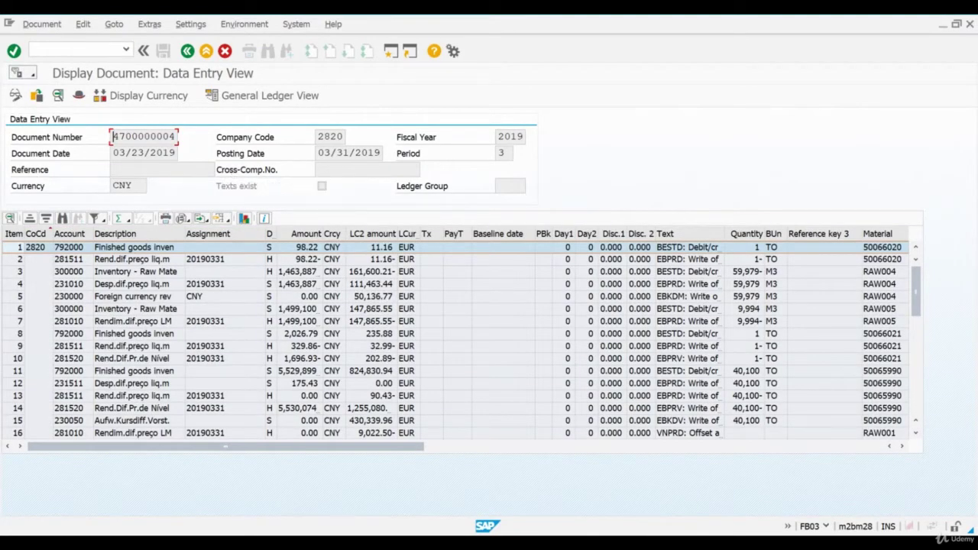
# Check the posting date and sort the document's line items by Material in ascending order.
pyautogui.moveTo(316, 153); pyautogui.dragTo(388, 154)
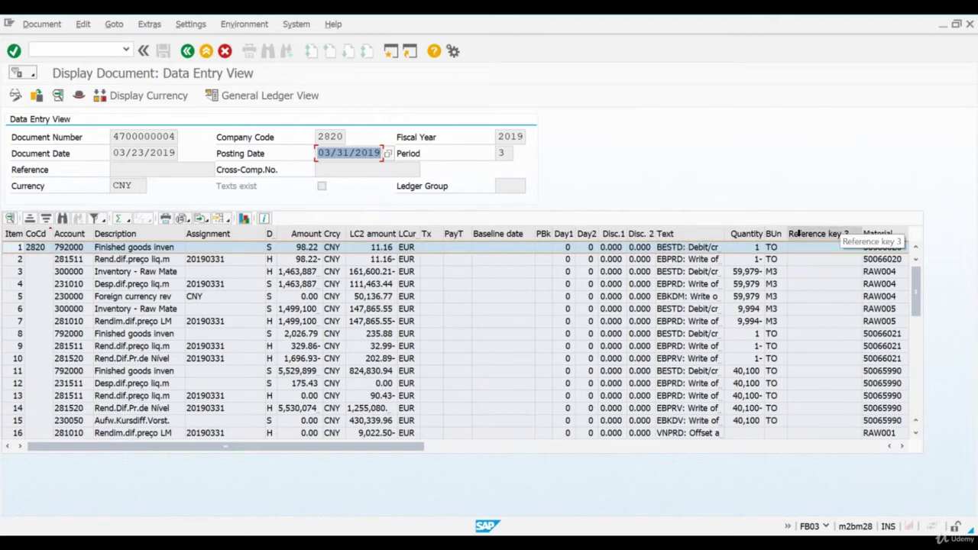
pyautogui.click(877, 234)
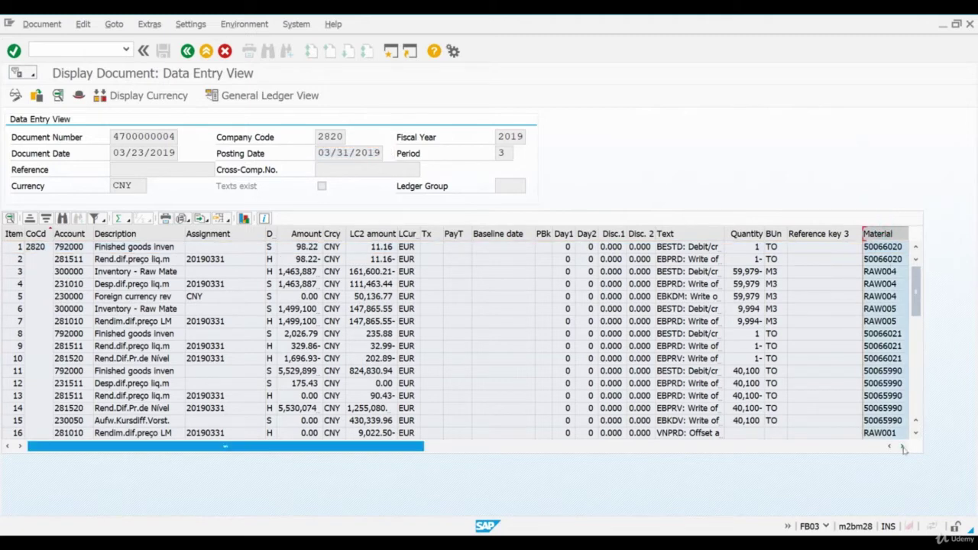
pyautogui.click(902, 446)
pyautogui.rightClick(865, 234)
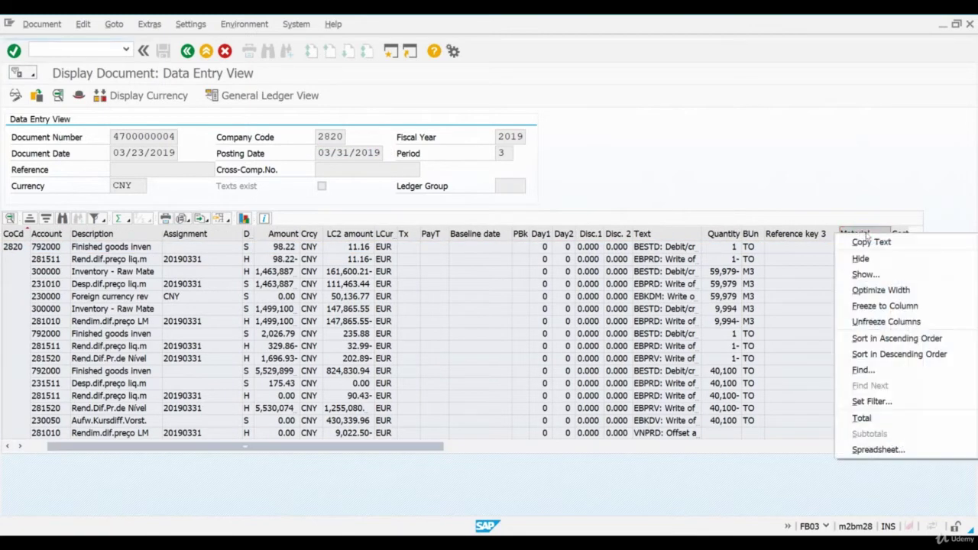
pyautogui.click(896, 338)
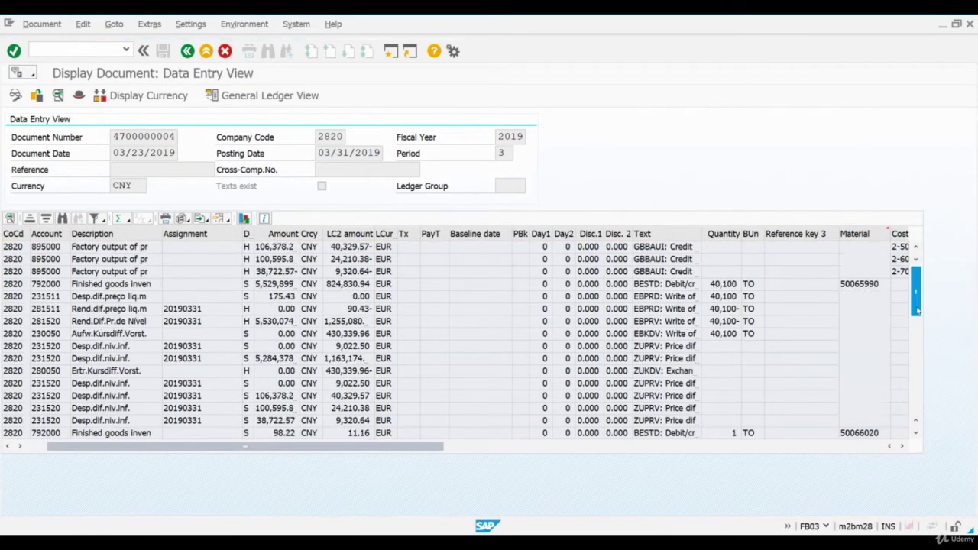
# Widen the Text column to read the full posting descriptions, and shrink it to a narrow width.
pyautogui.click(672, 233)
pyautogui.moveTo(701, 231); pyautogui.dragTo(819, 228)
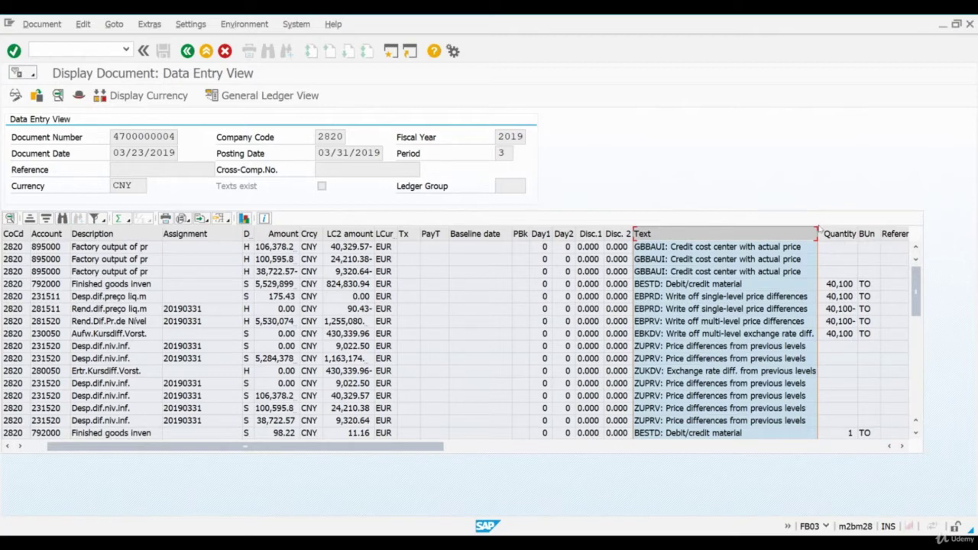
pyautogui.moveTo(813, 231); pyautogui.dragTo(679, 229)
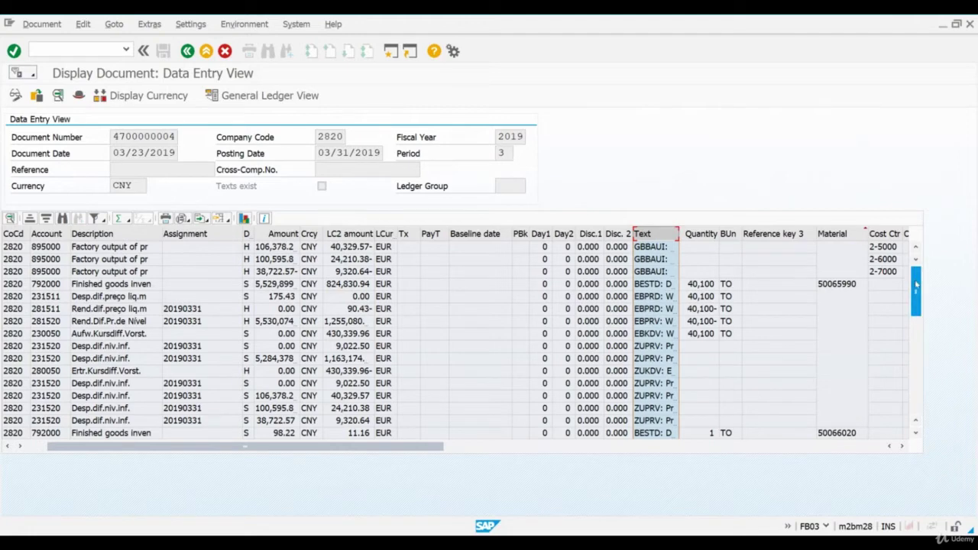
# Examine the inventory line and the offsetting price difference line posted for material RAW002.
pyautogui.moveTo(916, 284); pyautogui.dragTo(917, 386)
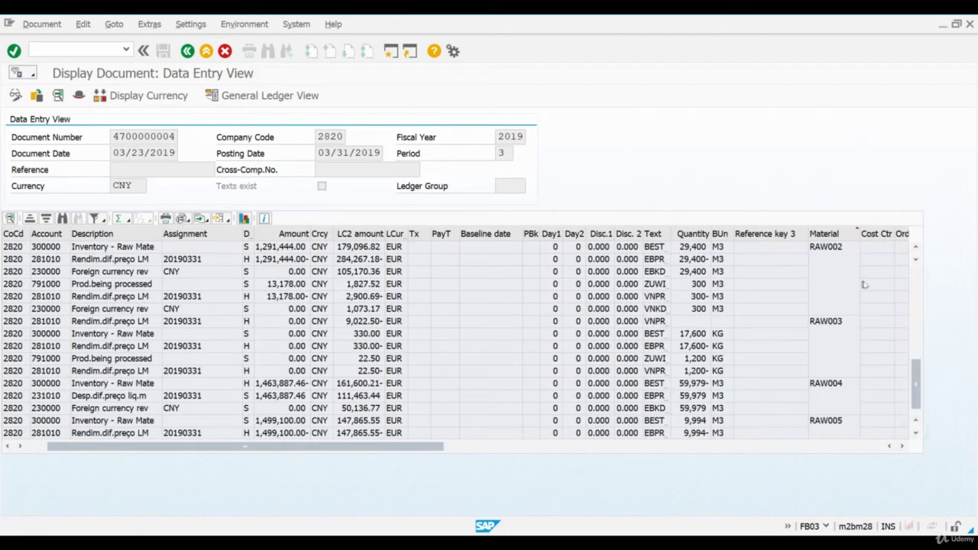
pyautogui.click(14, 247)
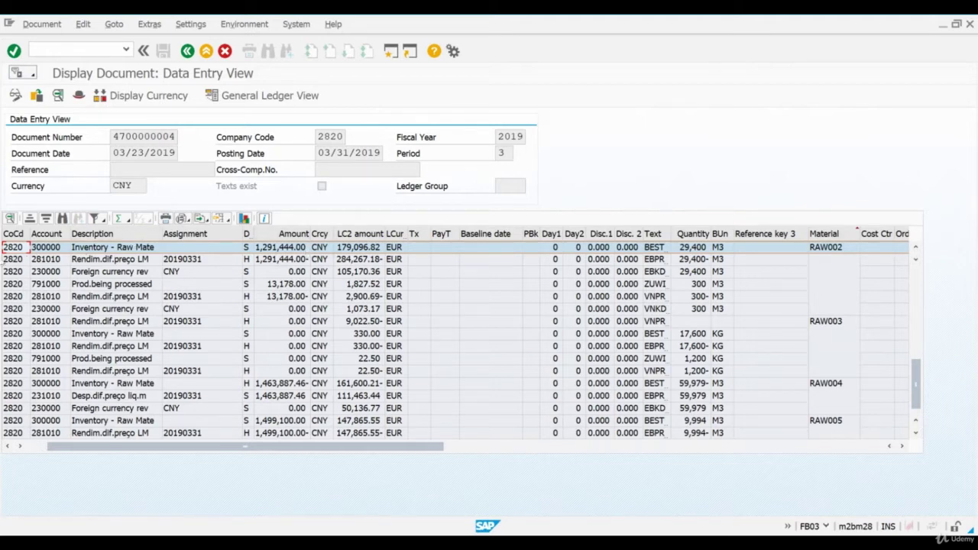
pyautogui.click(8, 261)
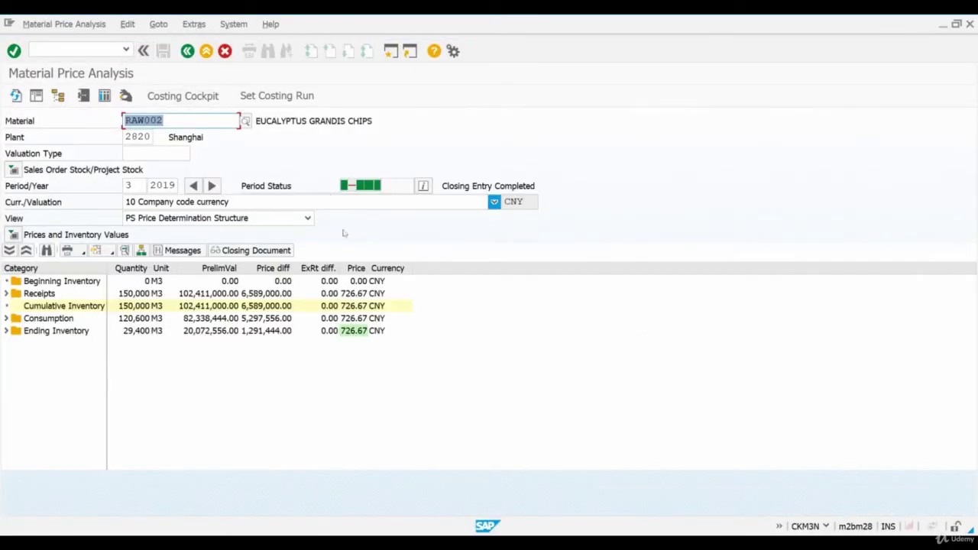
# Widen the Price diff column in Material Price Analysis and compare the Ending Inventory difference with the posted RAW002 amount.
pyautogui.moveTo(290, 268); pyautogui.dragTo(323, 268)
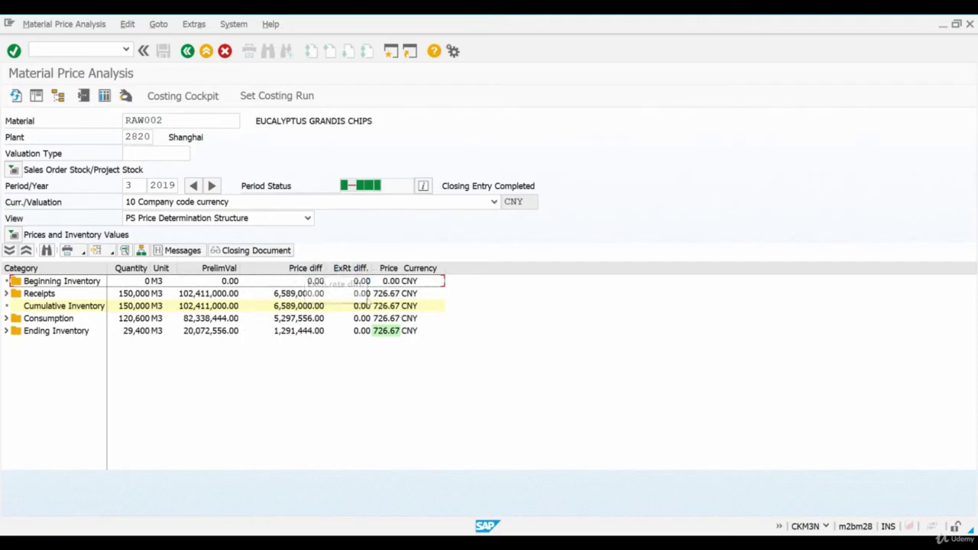
pyautogui.click(298, 331)
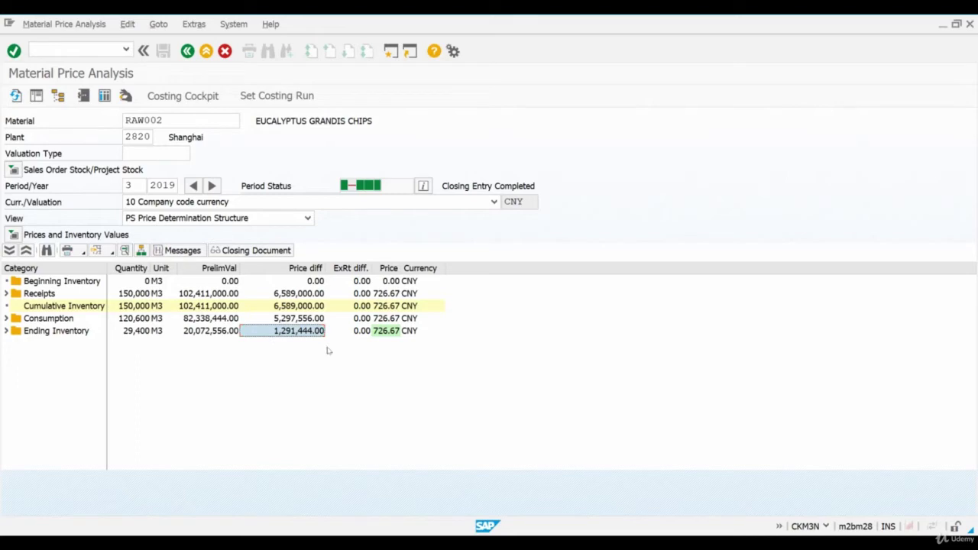
pyautogui.hotkey('alt', 'Tab')
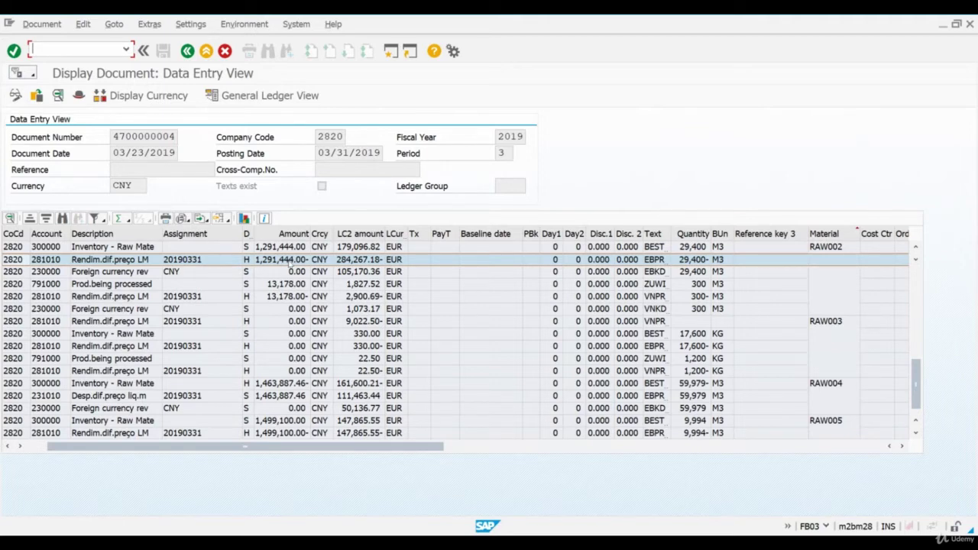
pyautogui.press('F3')
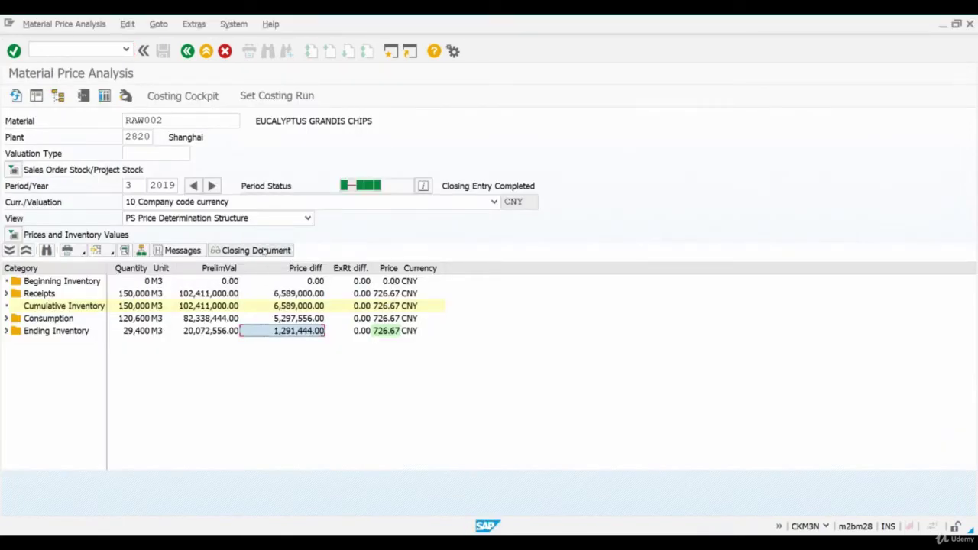
pyautogui.click(260, 250)
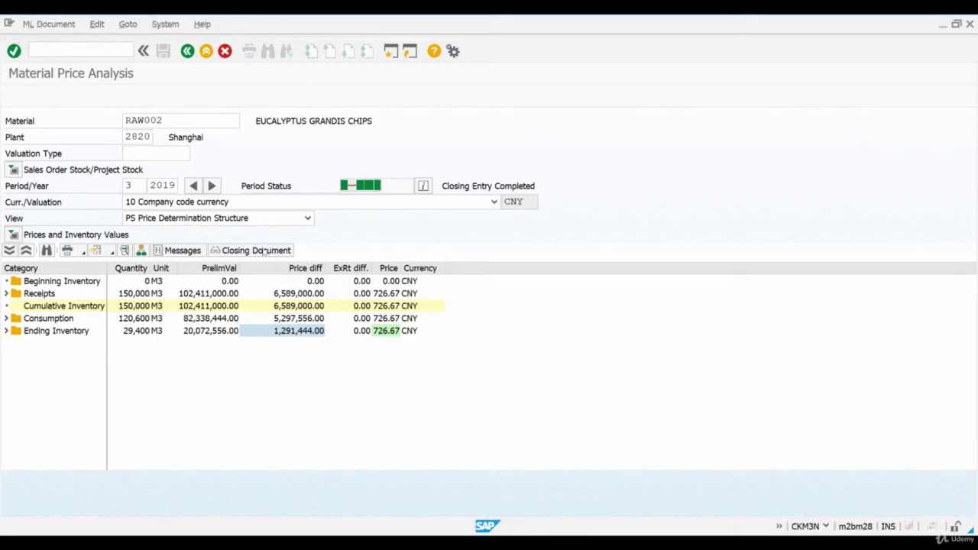
pyautogui.click(136, 95)
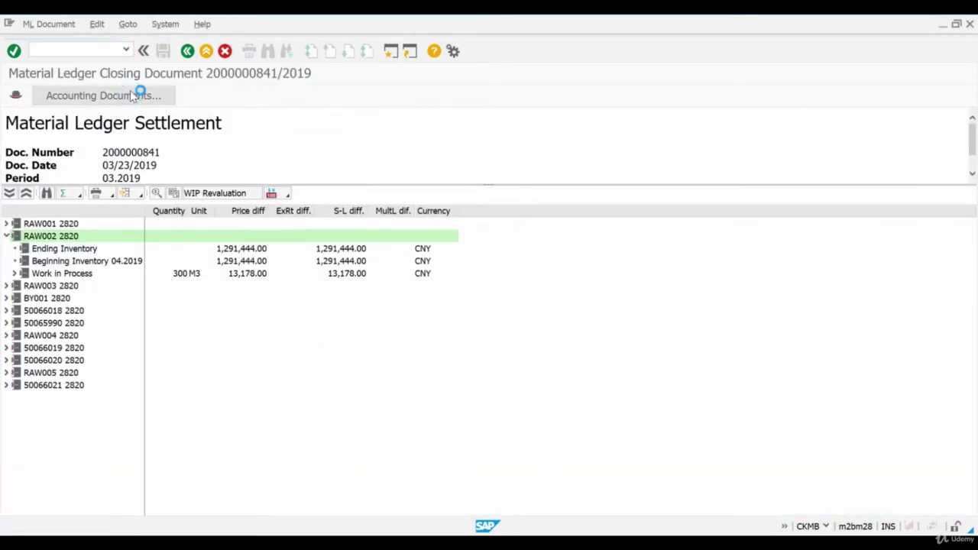
pyautogui.doubleClick(47, 186)
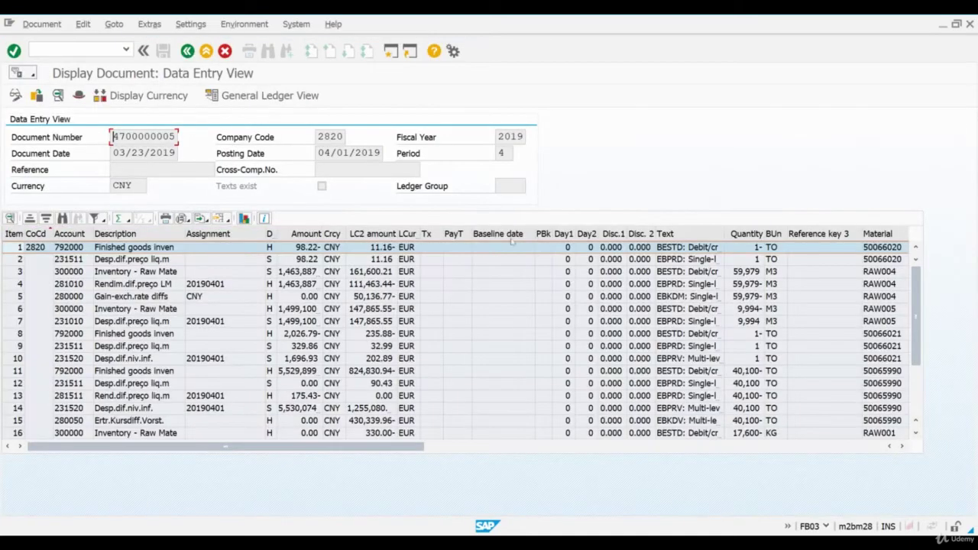
pyautogui.click(876, 234)
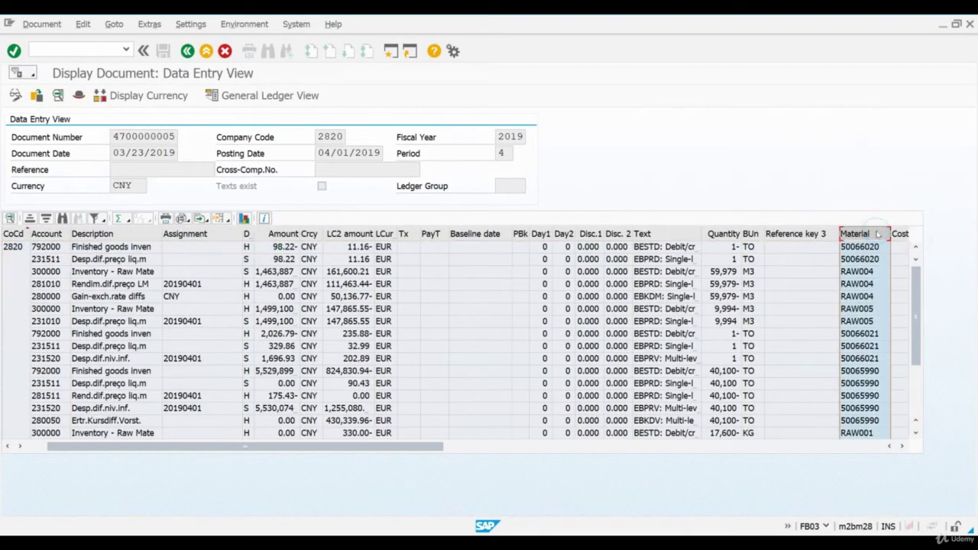
pyautogui.rightClick(879, 234)
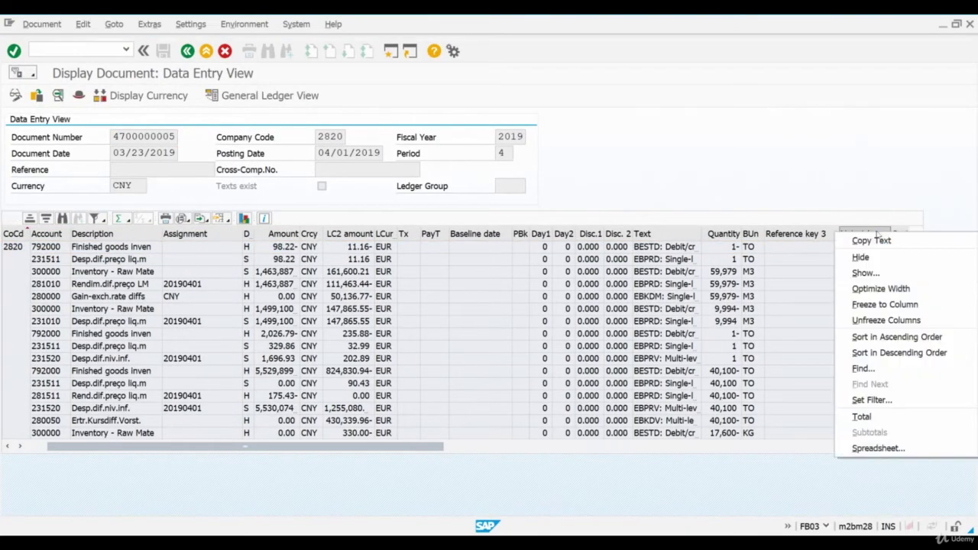
pyautogui.click(911, 333)
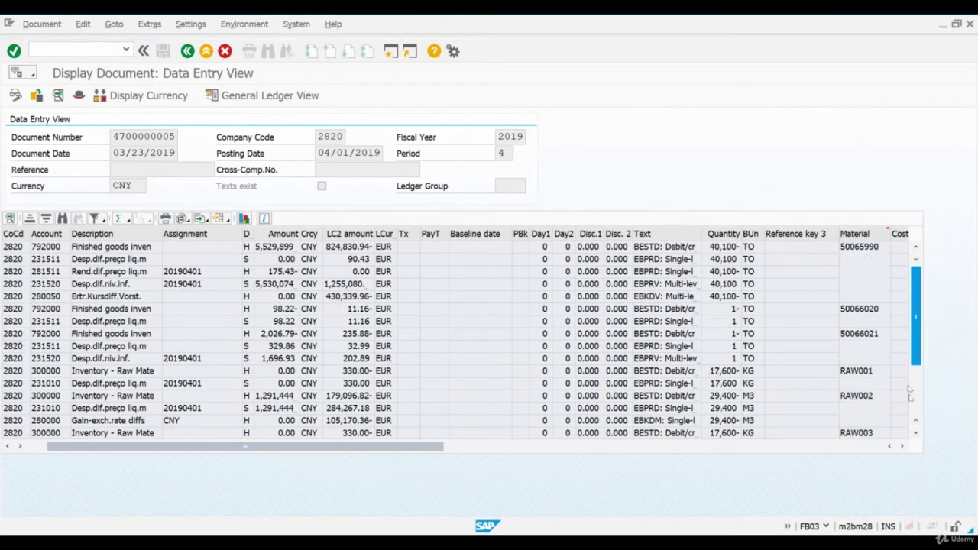
# Examine the RAW002 inventory and price difference lines together with the document's posting date.
pyautogui.click(862, 395)
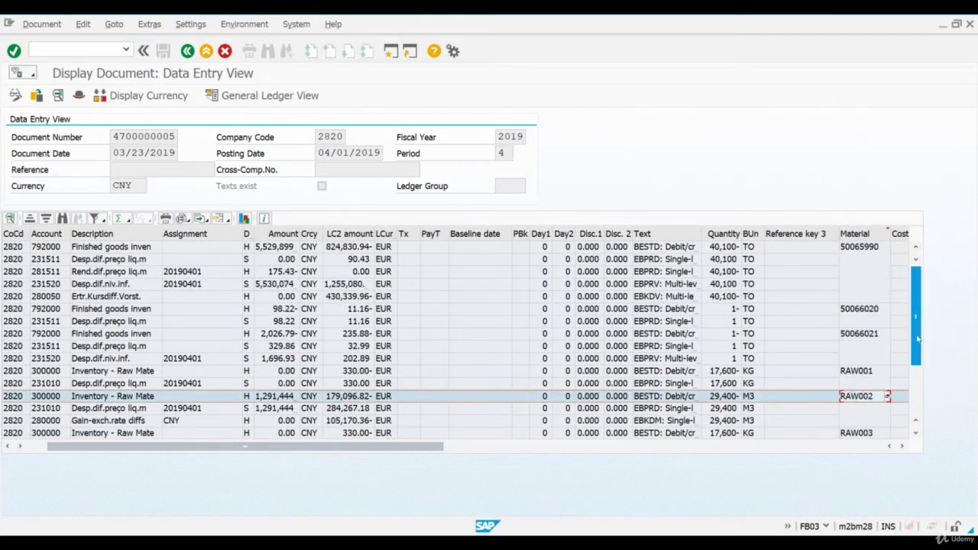
pyautogui.scroll(-3, 924, 391)
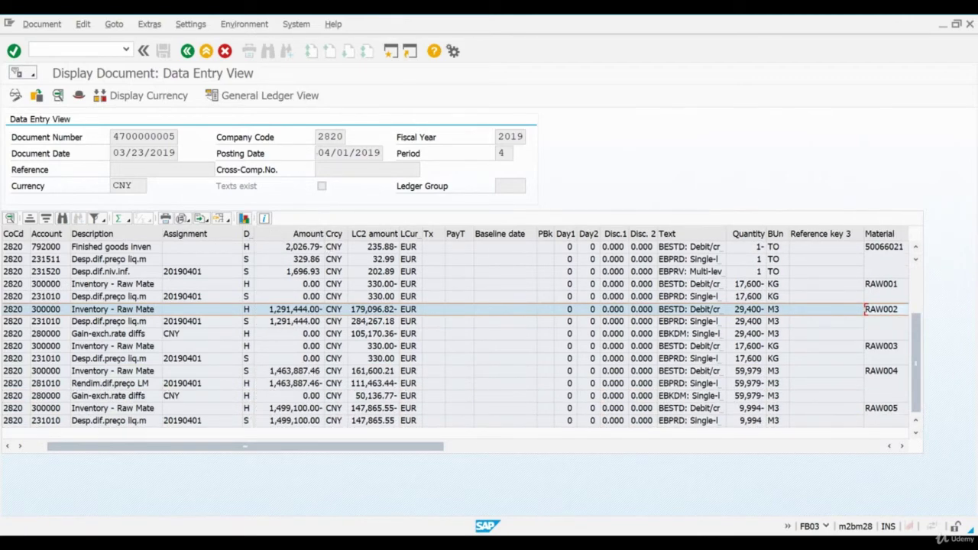
pyautogui.click(320, 152)
pyautogui.moveTo(323, 153); pyautogui.dragTo(381, 153)
pyautogui.click(349, 168)
pyautogui.click(293, 320)
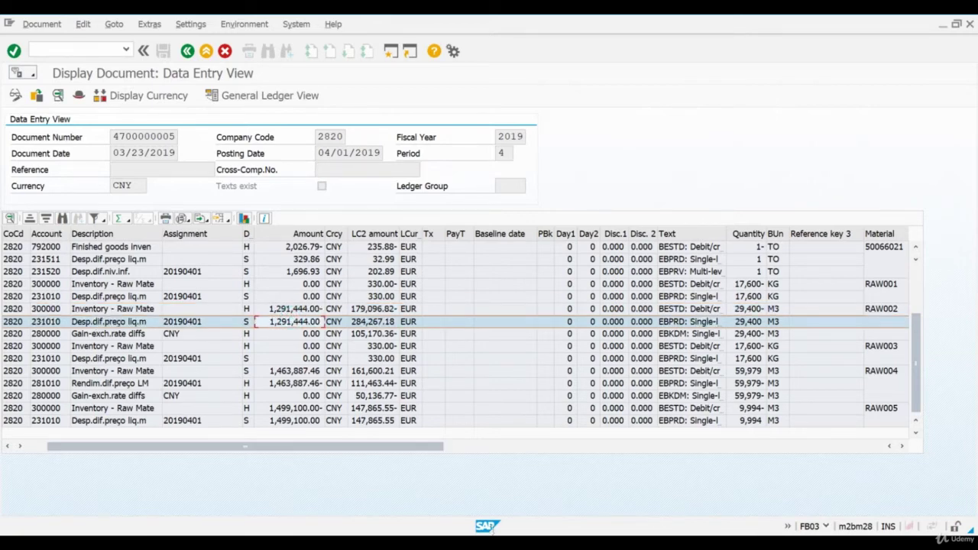
pyautogui.moveTo(492, 528)
pyautogui.click(457, 483)
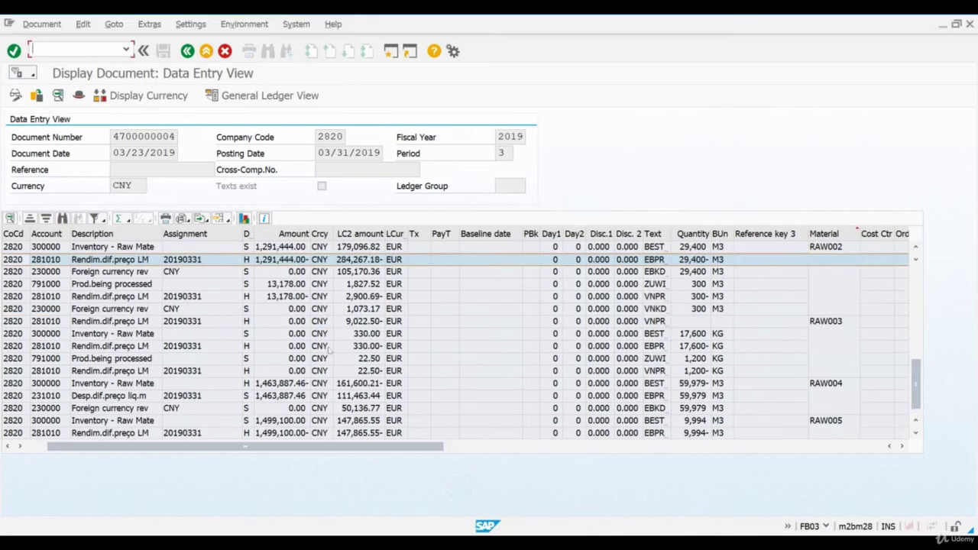
pyautogui.click(291, 260)
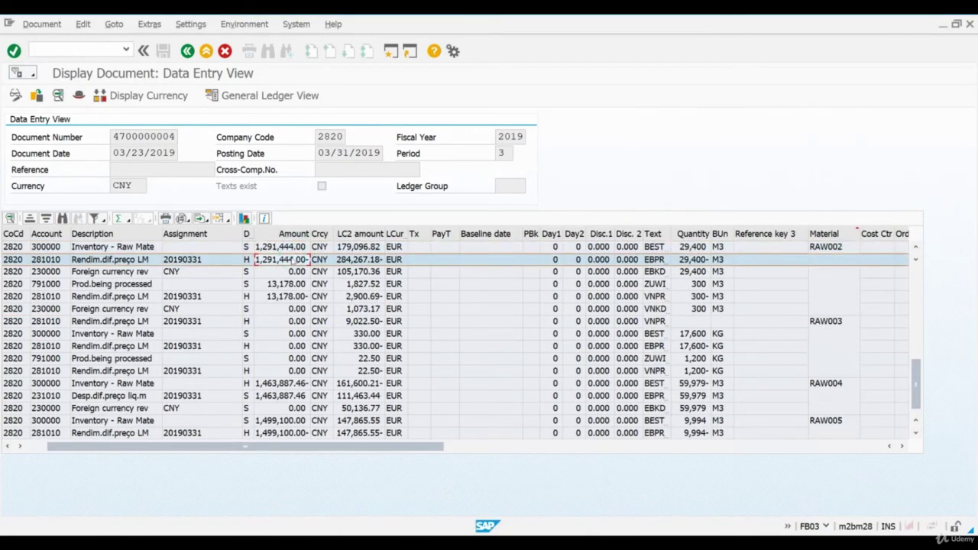
pyautogui.click(14, 272)
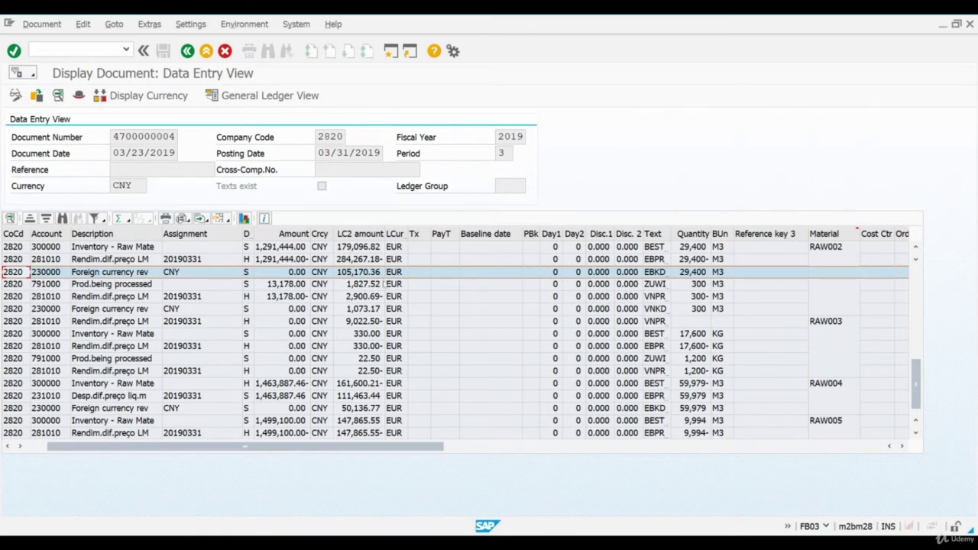
pyautogui.click(366, 260)
pyautogui.click(365, 272)
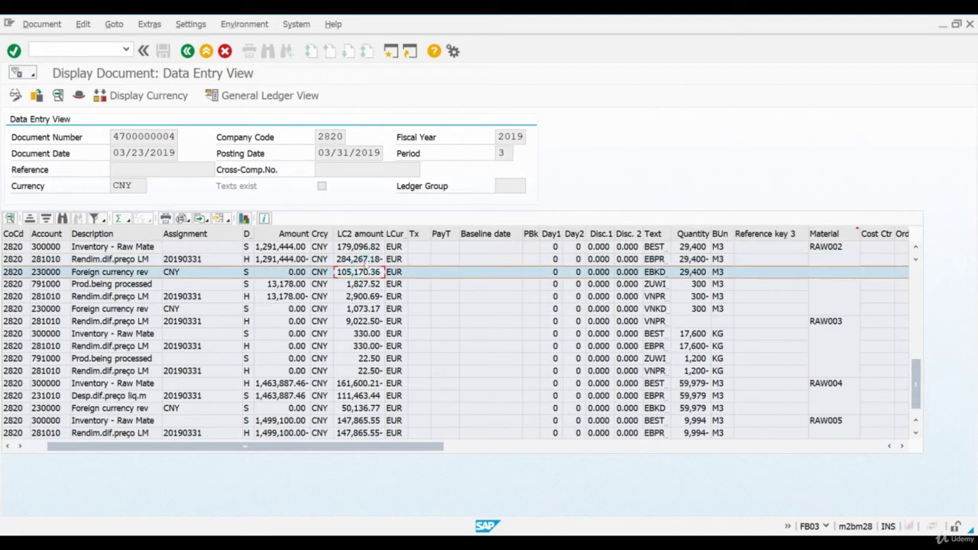
pyautogui.click(362, 248)
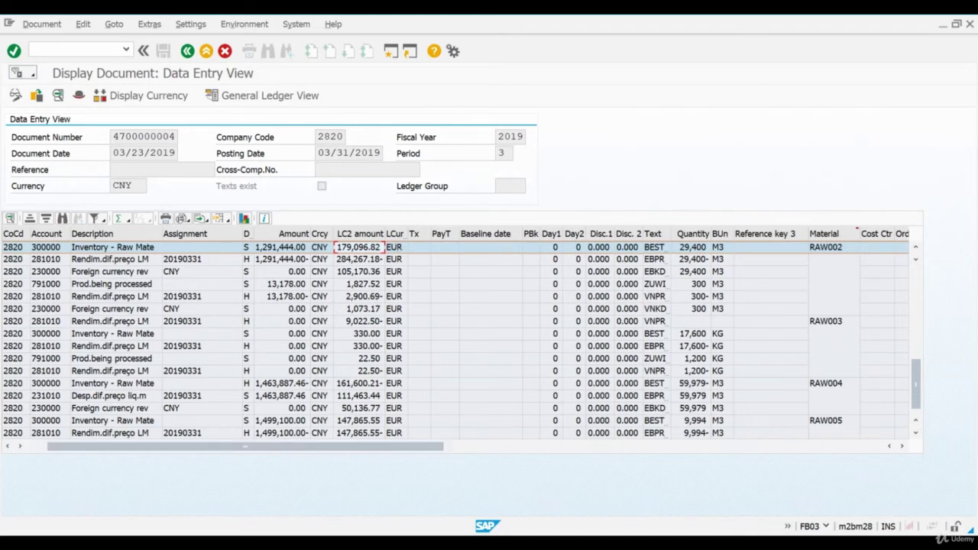
pyautogui.moveTo(483, 544)
pyautogui.click(607, 501)
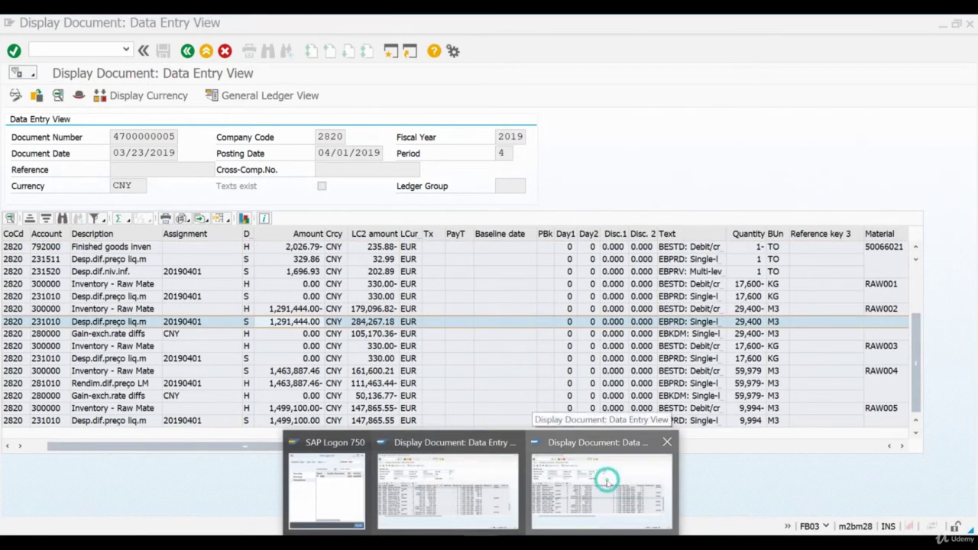
pyautogui.click(10, 334)
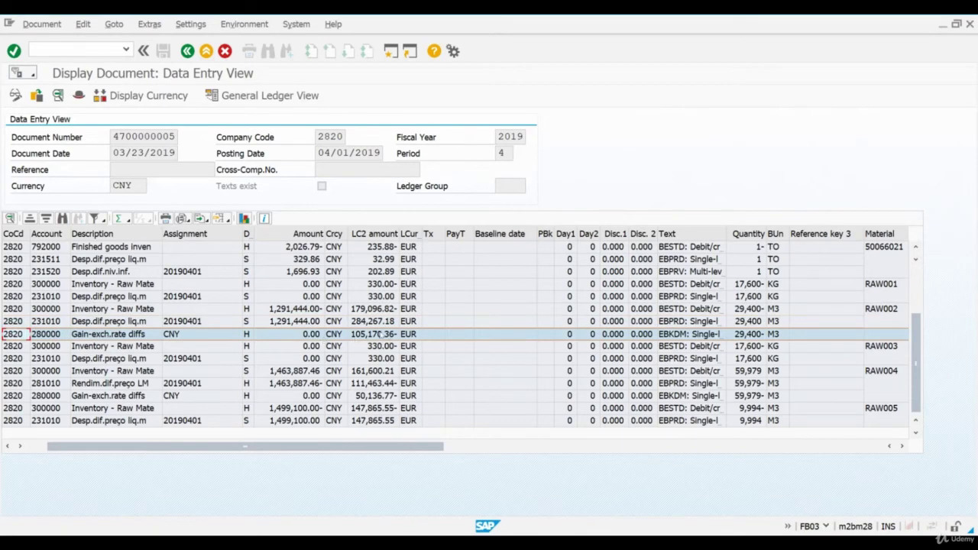
pyautogui.click(441, 489)
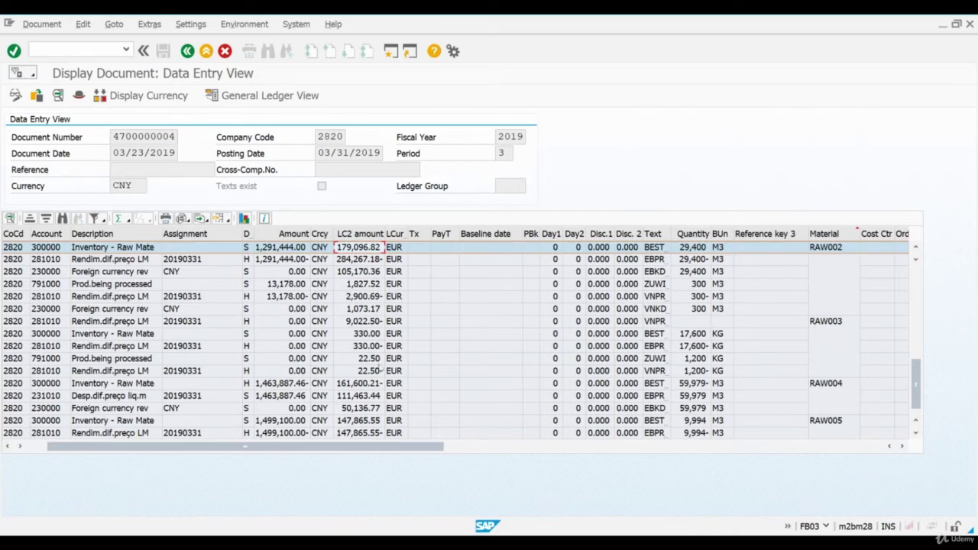
pyautogui.click(88, 287)
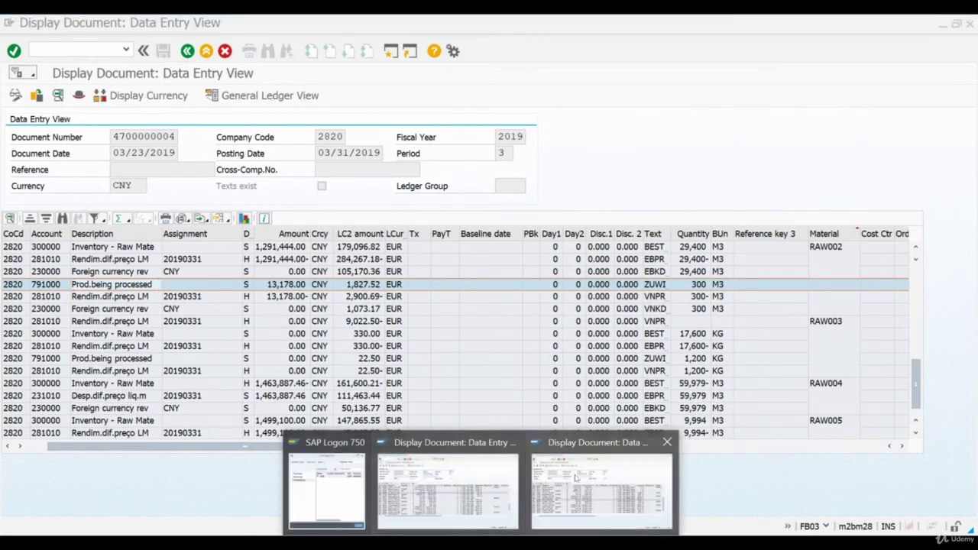
pyautogui.click(575, 478)
pyautogui.click(188, 50)
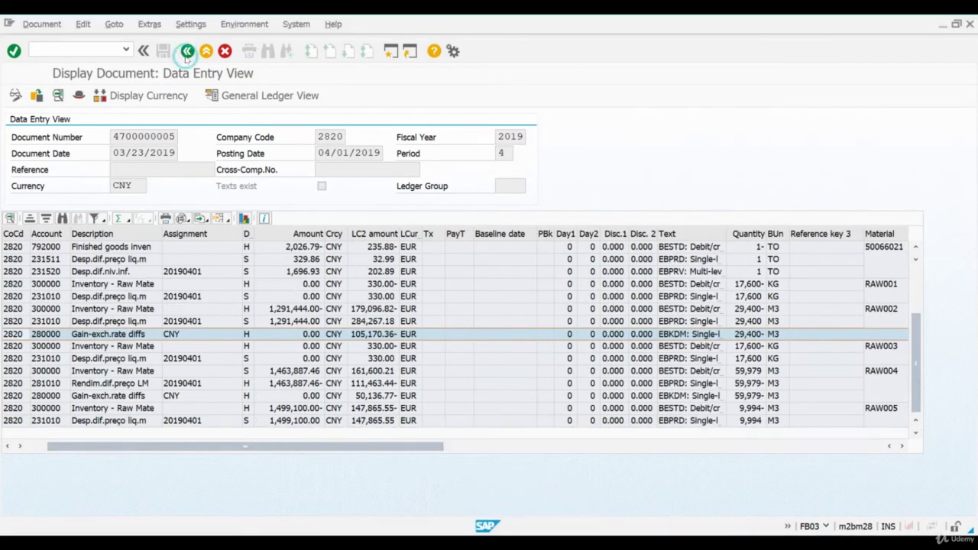
pyautogui.click(187, 51)
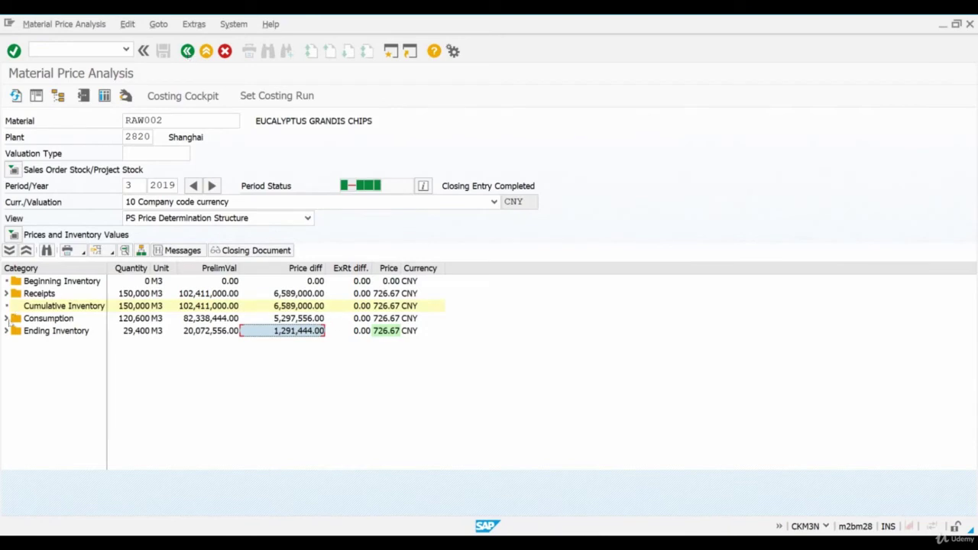
# Expand the Consumption category for RAW002 in period 3 and examine the WIP Production price difference.
pyautogui.click(7, 319)
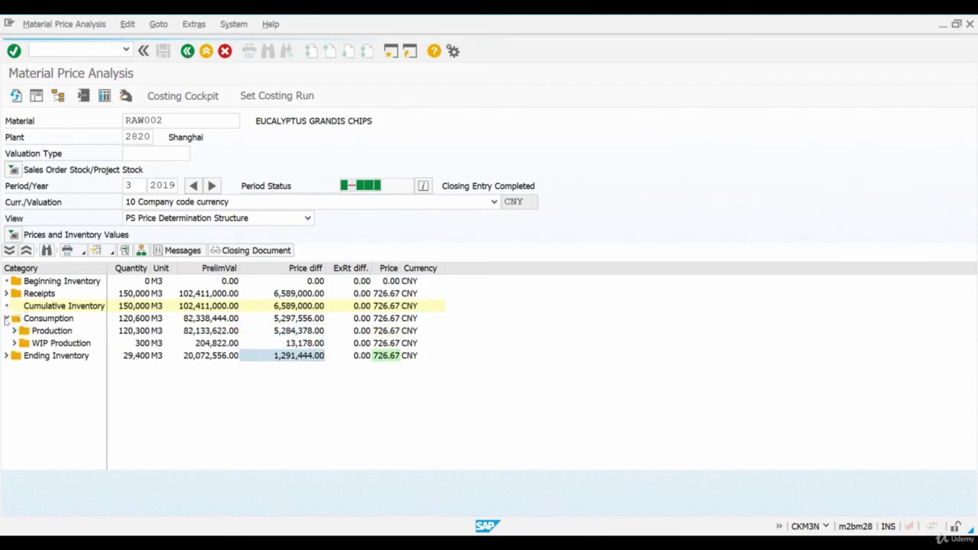
pyautogui.click(302, 343)
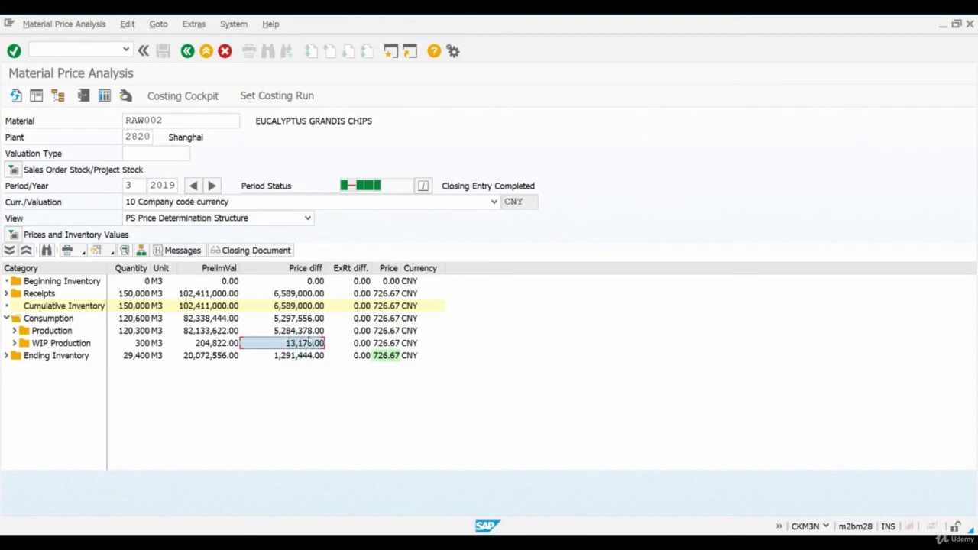
pyautogui.doubleClick(306, 343)
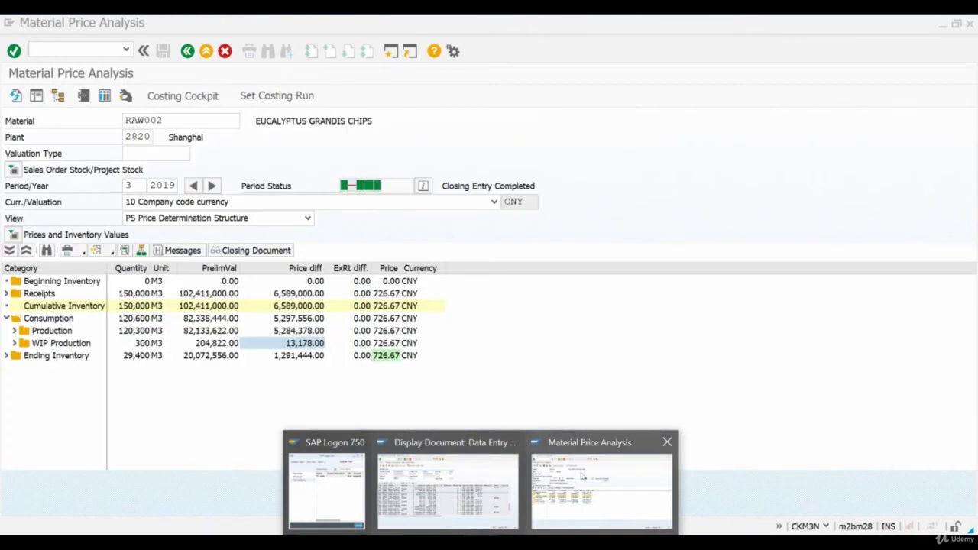
pyautogui.click(582, 477)
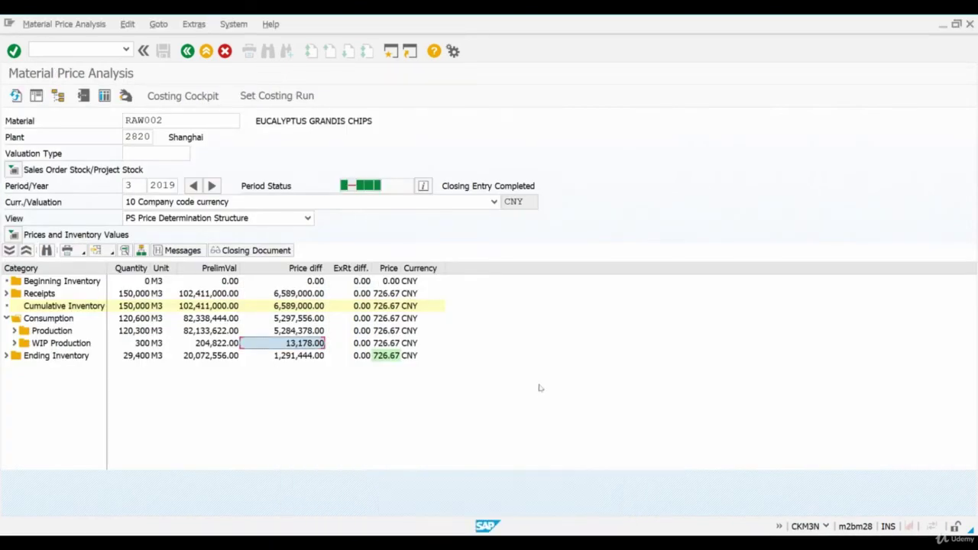
# Check the Ending Inventory price difference, advance the analysis to period 4 of 2019, and inspect the Beginning Inventory price difference and Ending Inventory price.
pyautogui.click(306, 356)
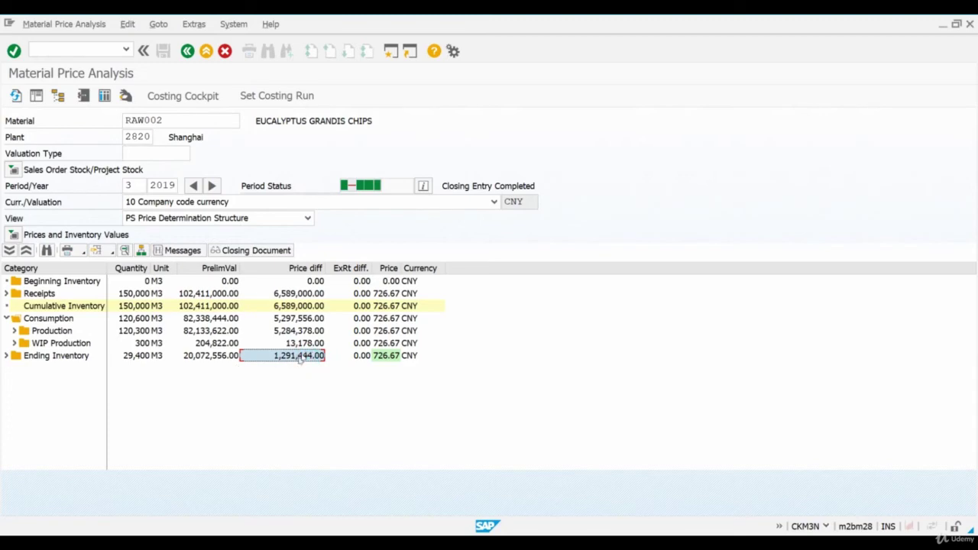
pyautogui.click(213, 186)
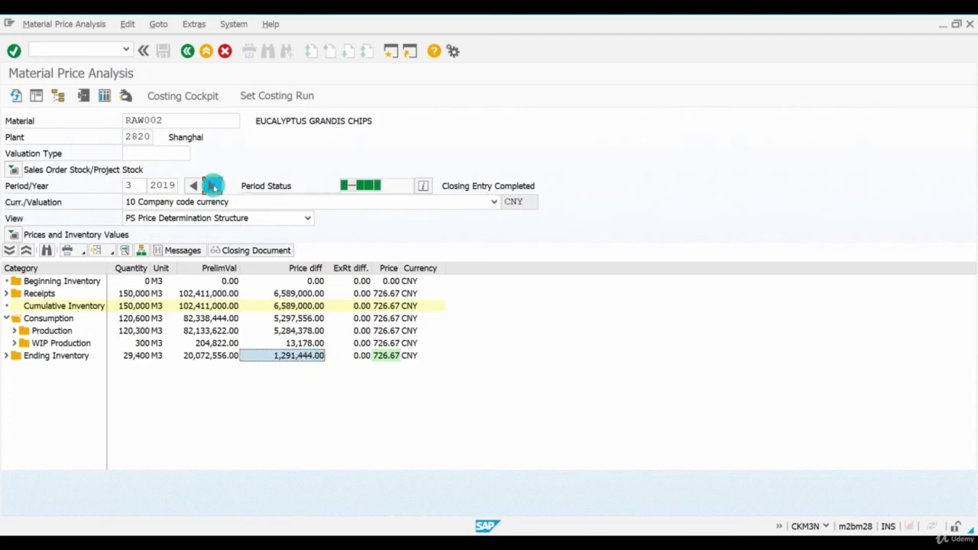
pyautogui.click(300, 282)
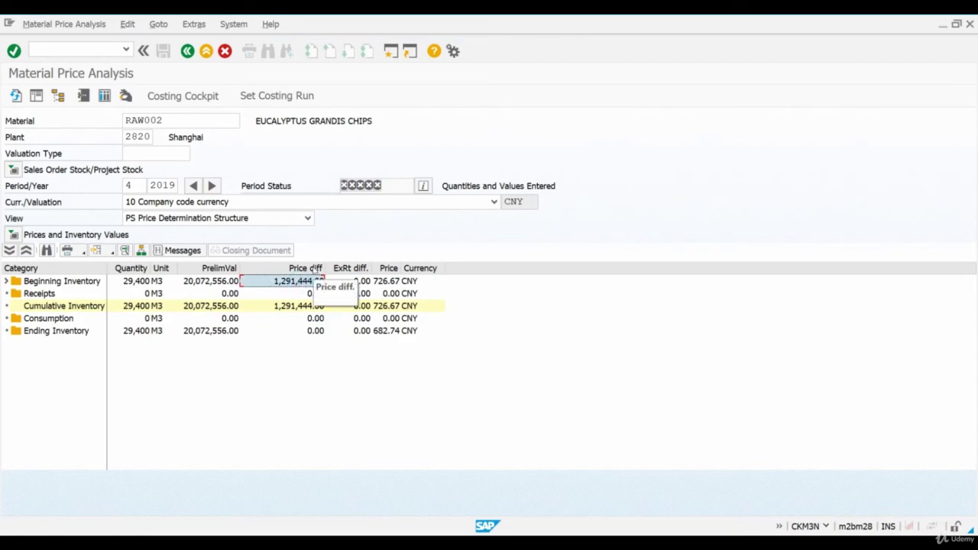
pyautogui.click(389, 331)
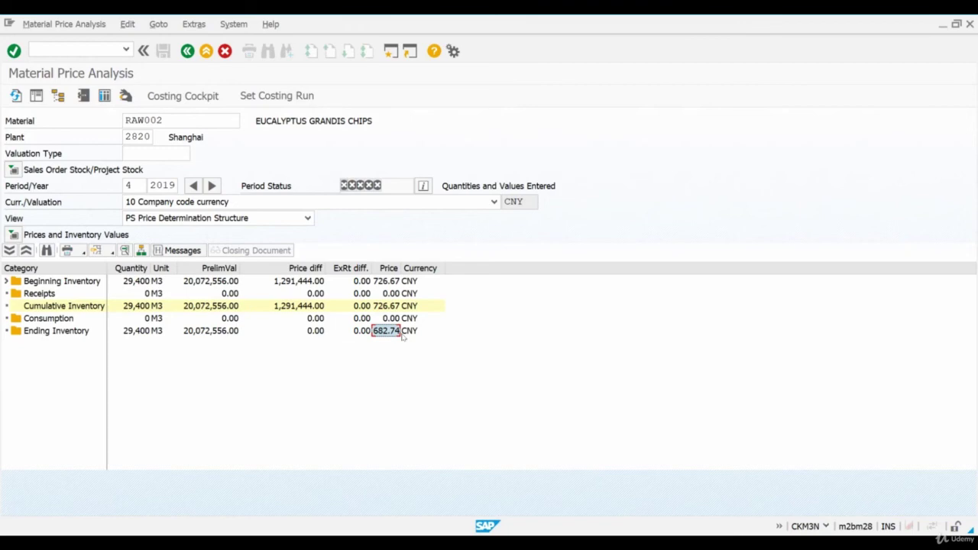
# Open the material master of RAW002 from the price analysis and display its accounting valuation for period 003/2019.
pyautogui.click(158, 24)
pyautogui.moveTo(177, 24)
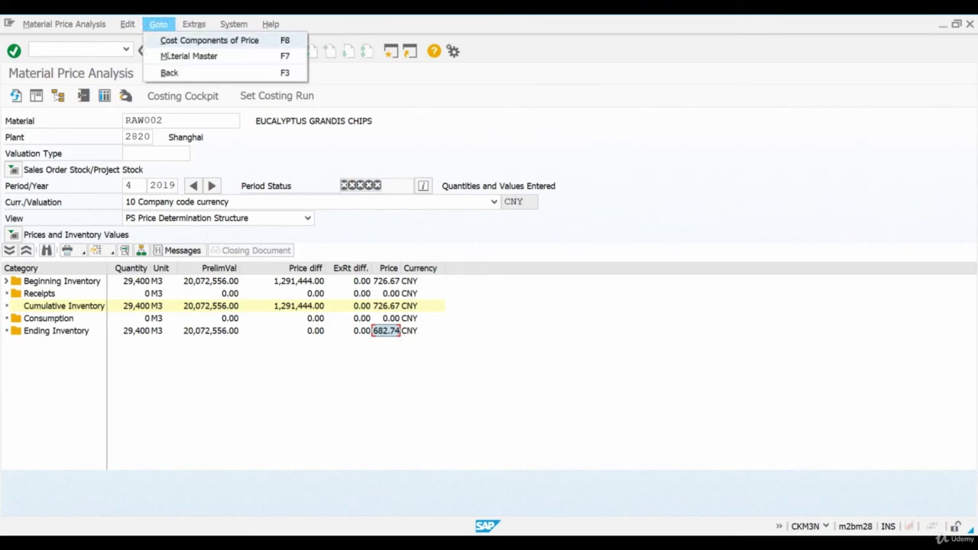
pyautogui.click(169, 55)
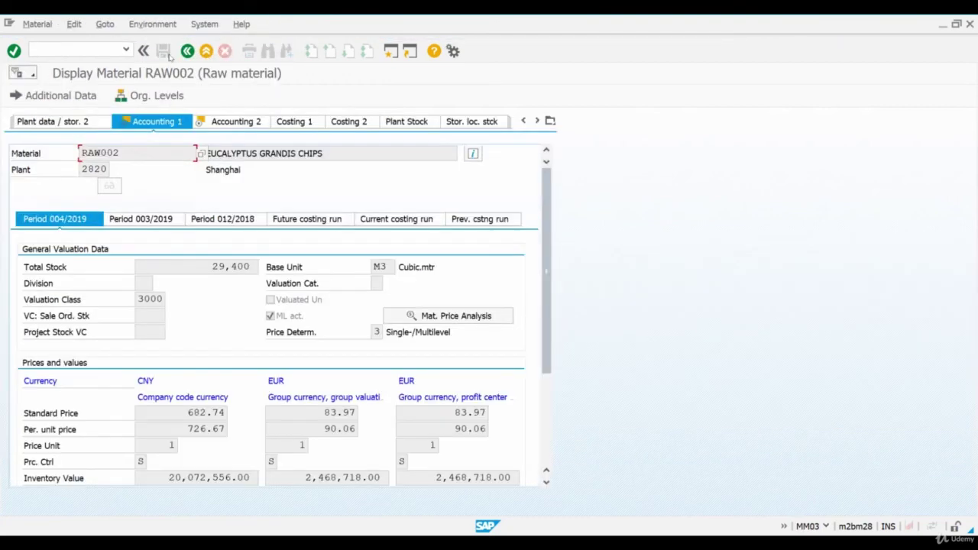
pyautogui.click(155, 220)
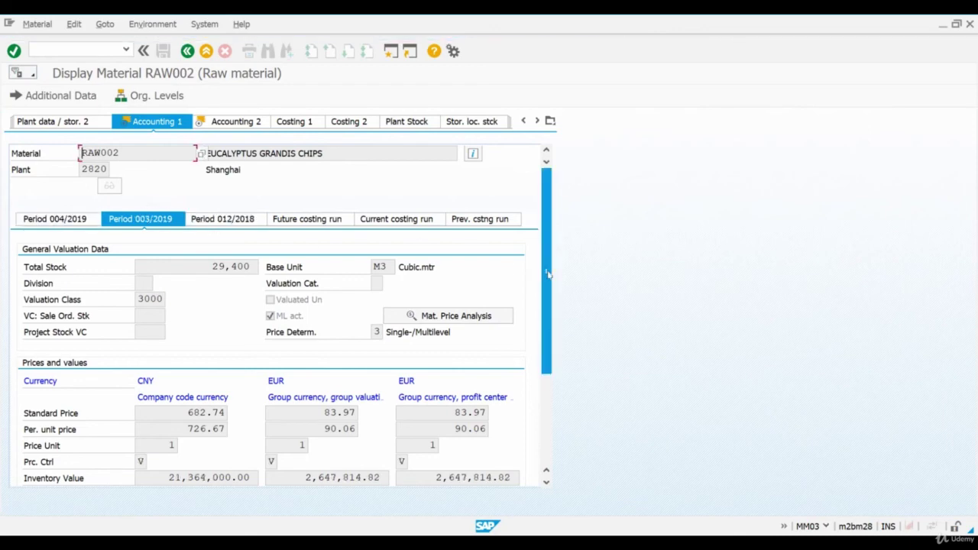
# Look up the possible price control indicators for the company code currency and check the description of V.
pyautogui.scroll(-2, 457, 346)
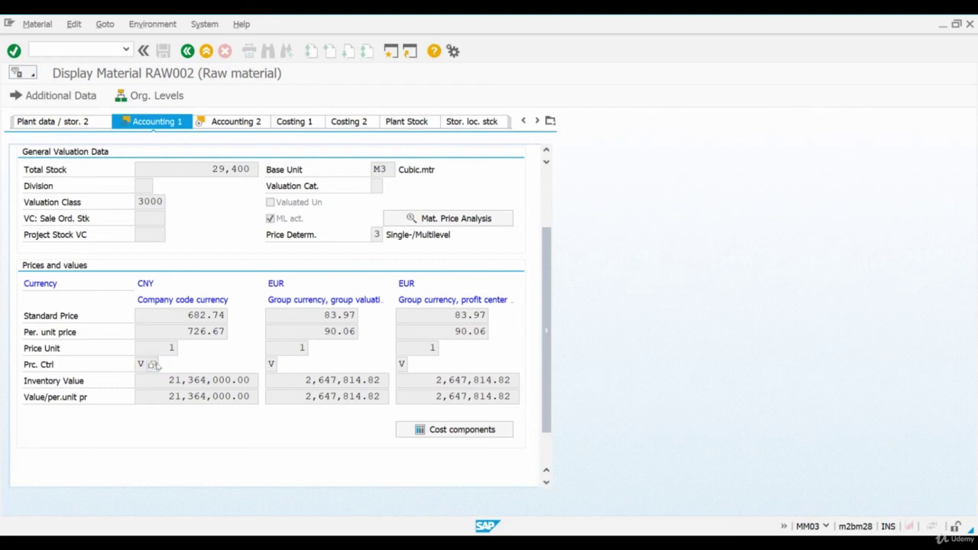
pyautogui.press('F4')
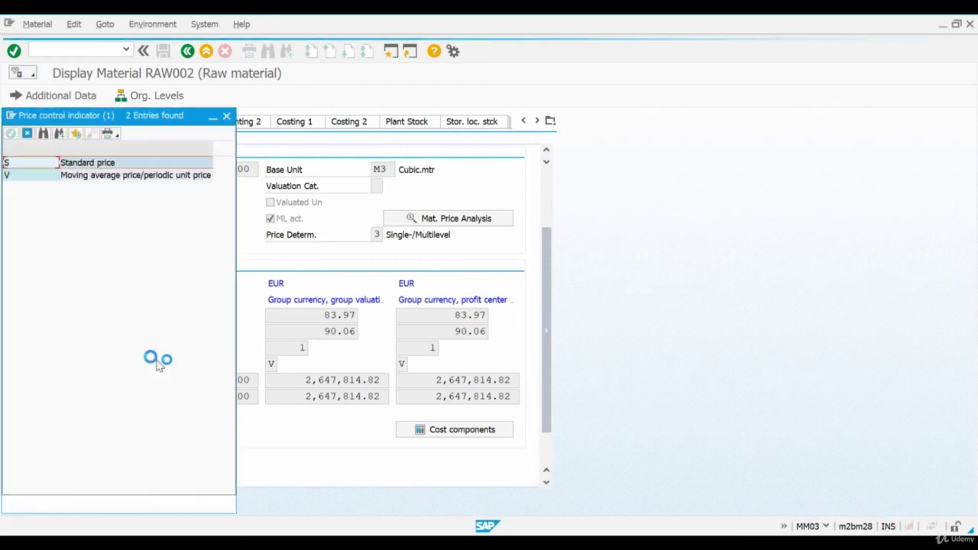
pyautogui.click(144, 175)
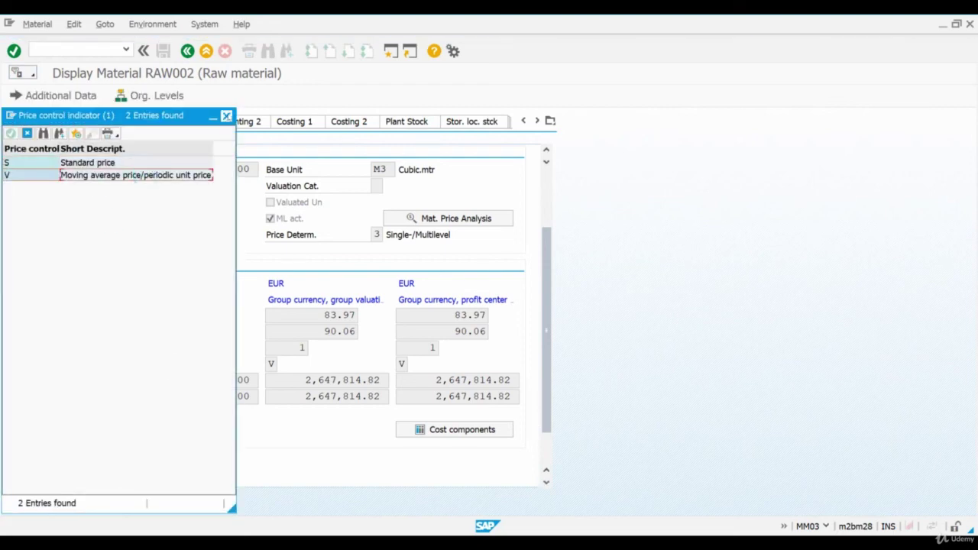
pyautogui.click(226, 115)
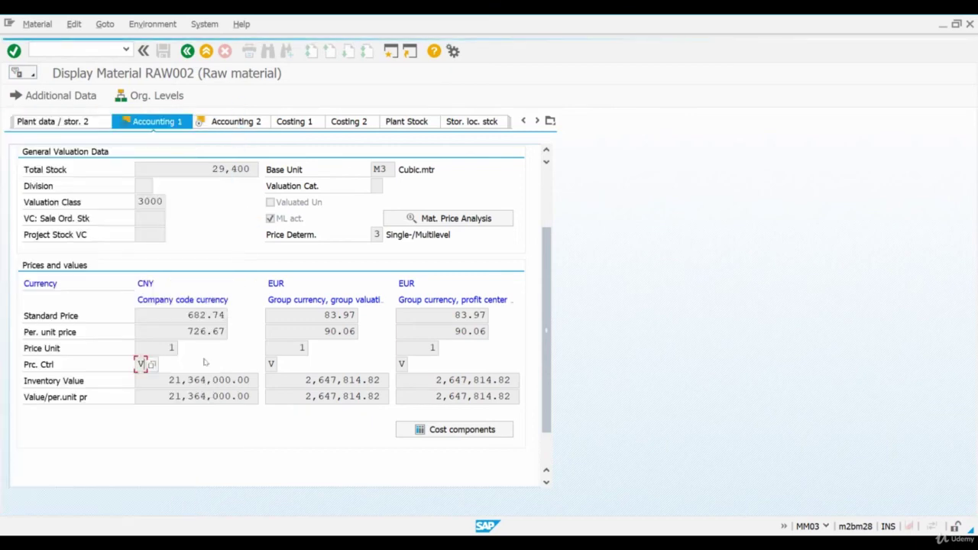